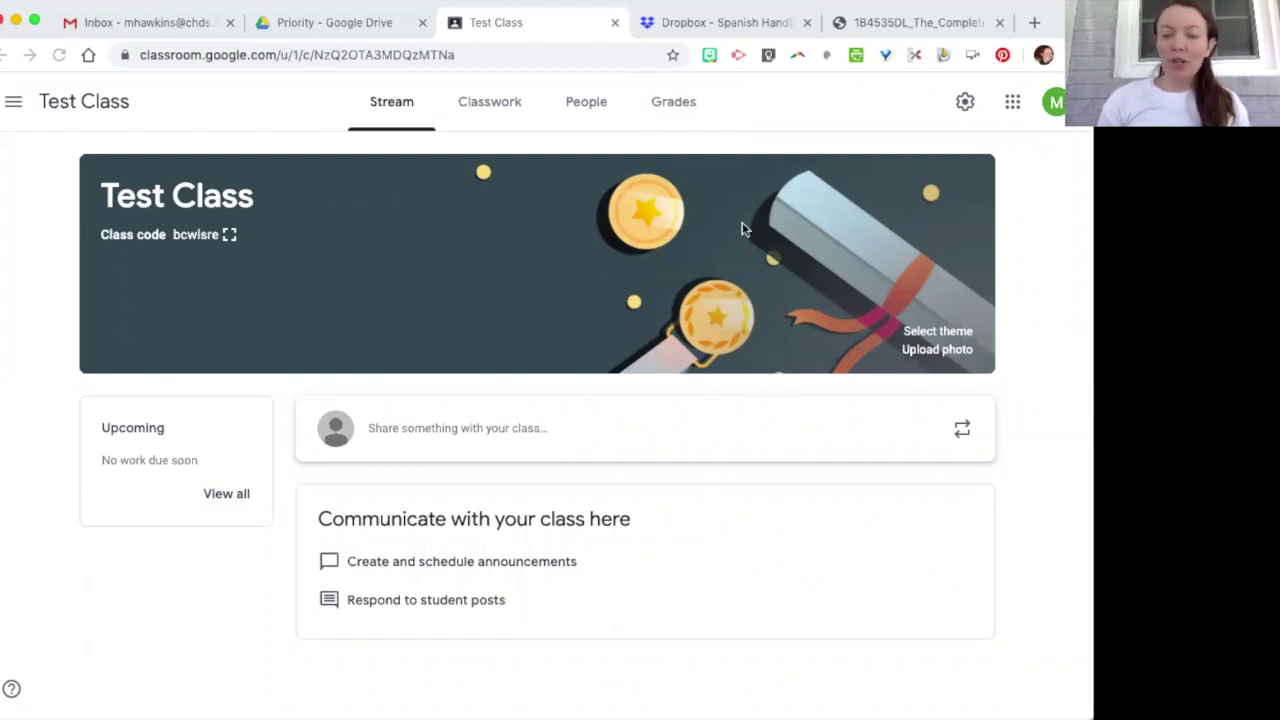
Step: Switch to the Dropbox preview of the 299-page Spanish Teacher's Handbook PDF
click(719, 28)
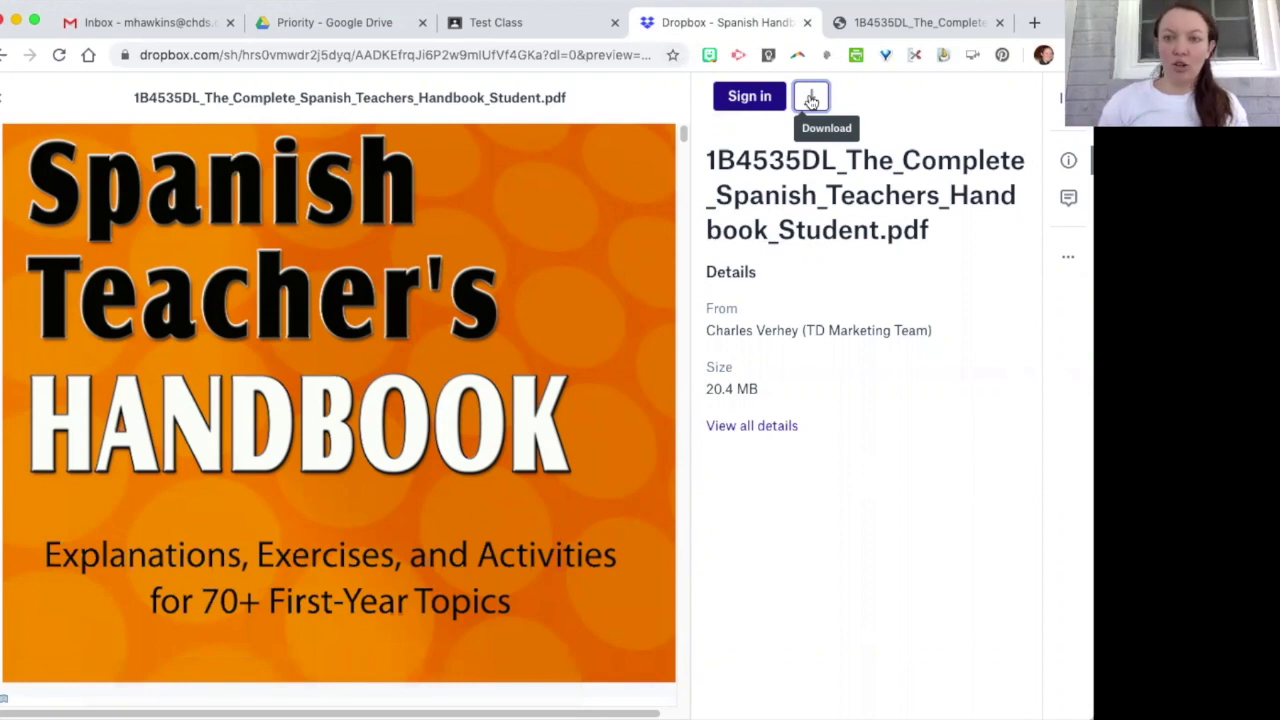
Step: View the downloaded 1B4535DL_The_Complete handbook PDF in Chrome's own PDF viewer
click(918, 22)
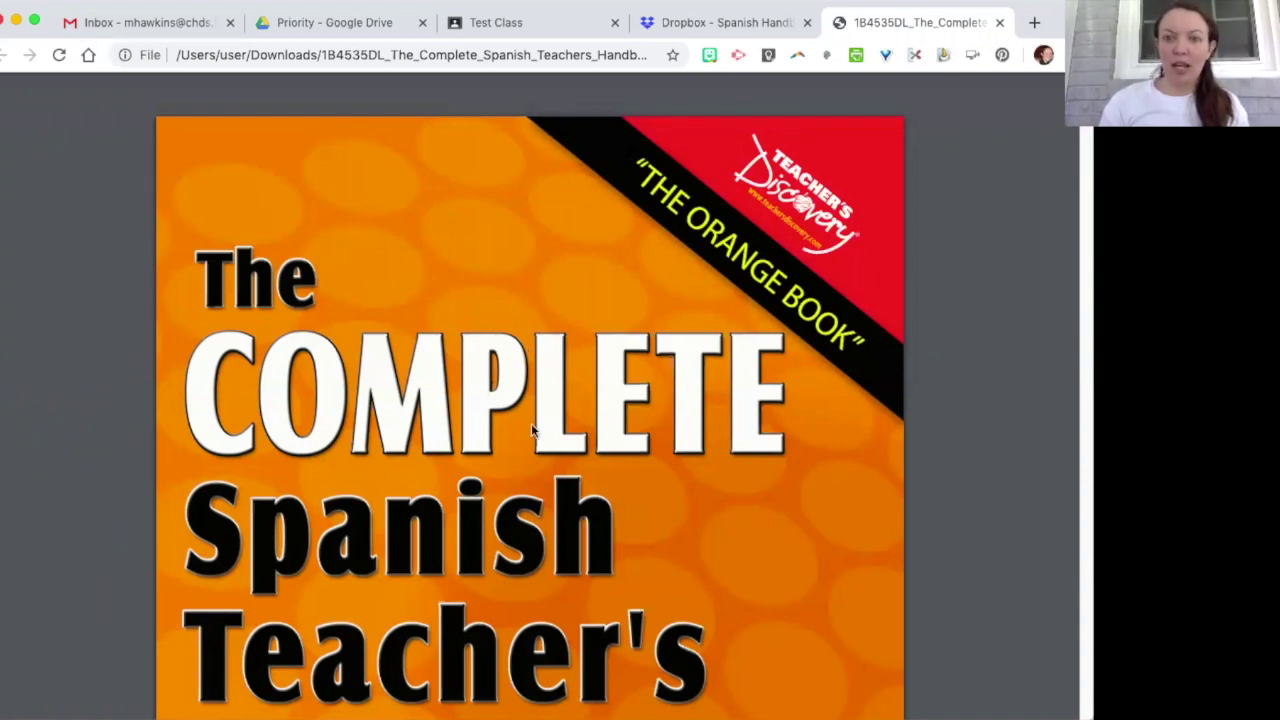
Step: Open print preview for the handbook PDF with Save as PDF as the destination
mouse_move(476, 108)
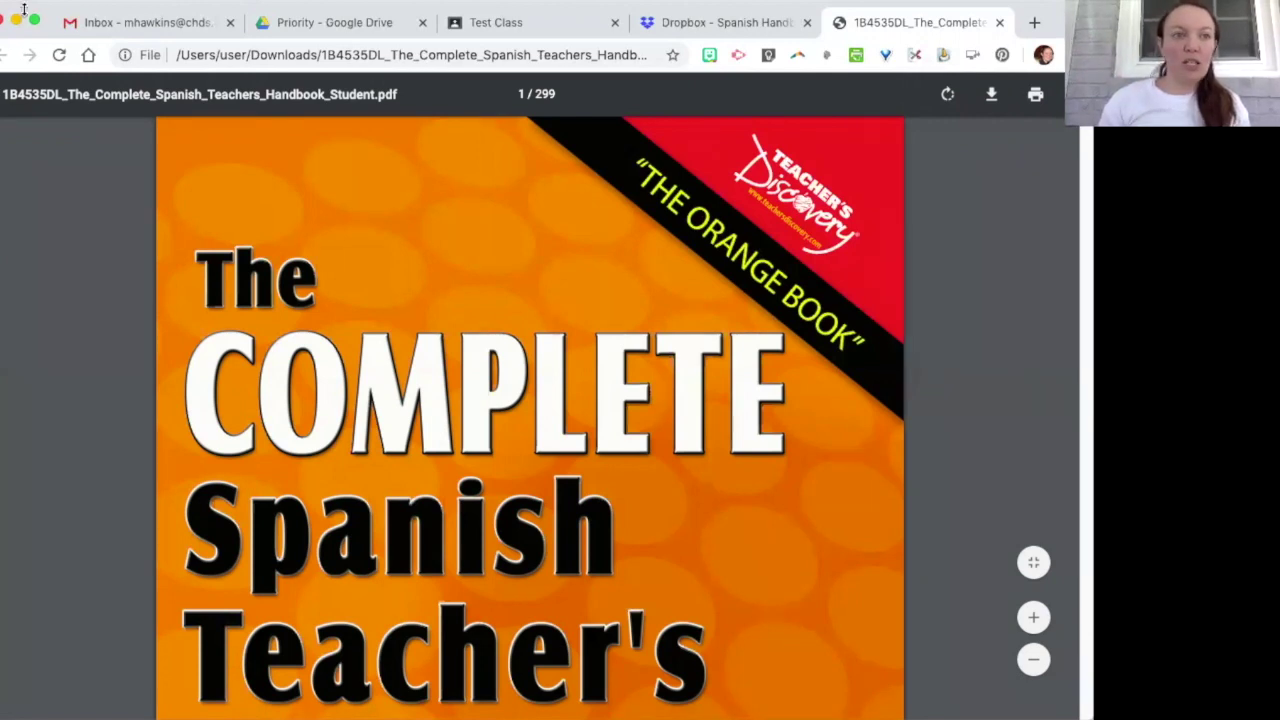
click(60, 0)
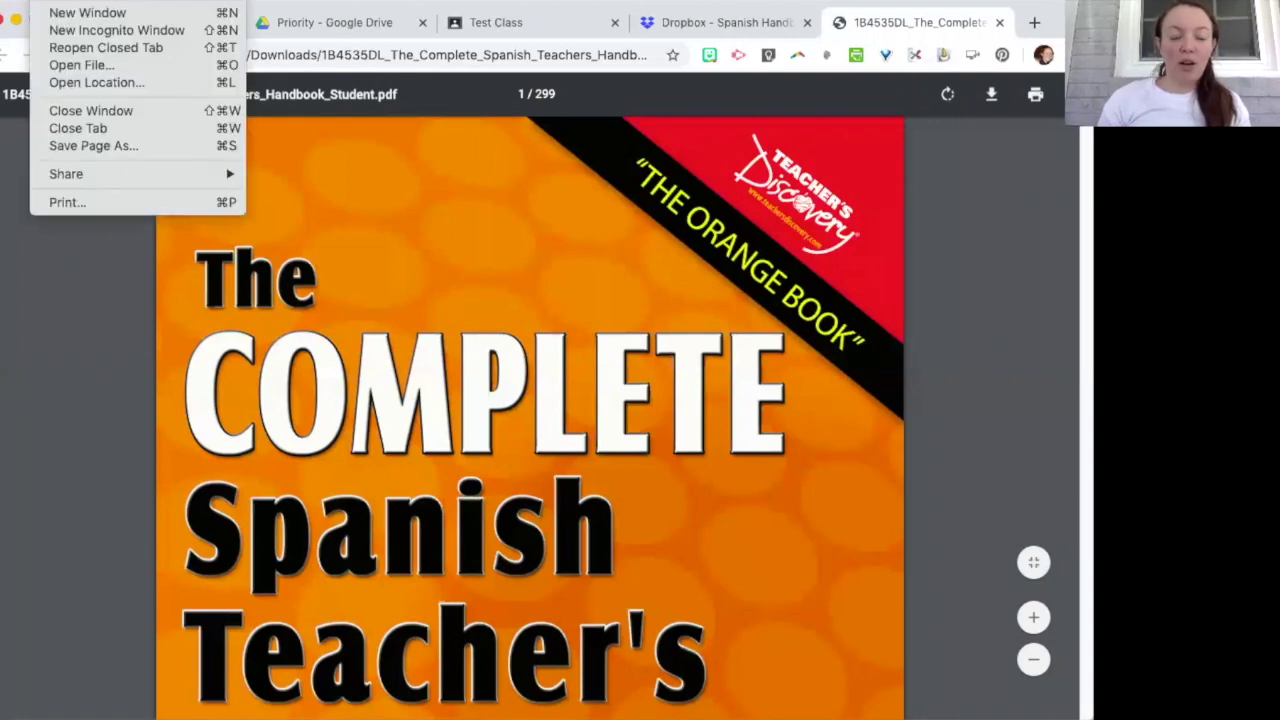
click(62, 201)
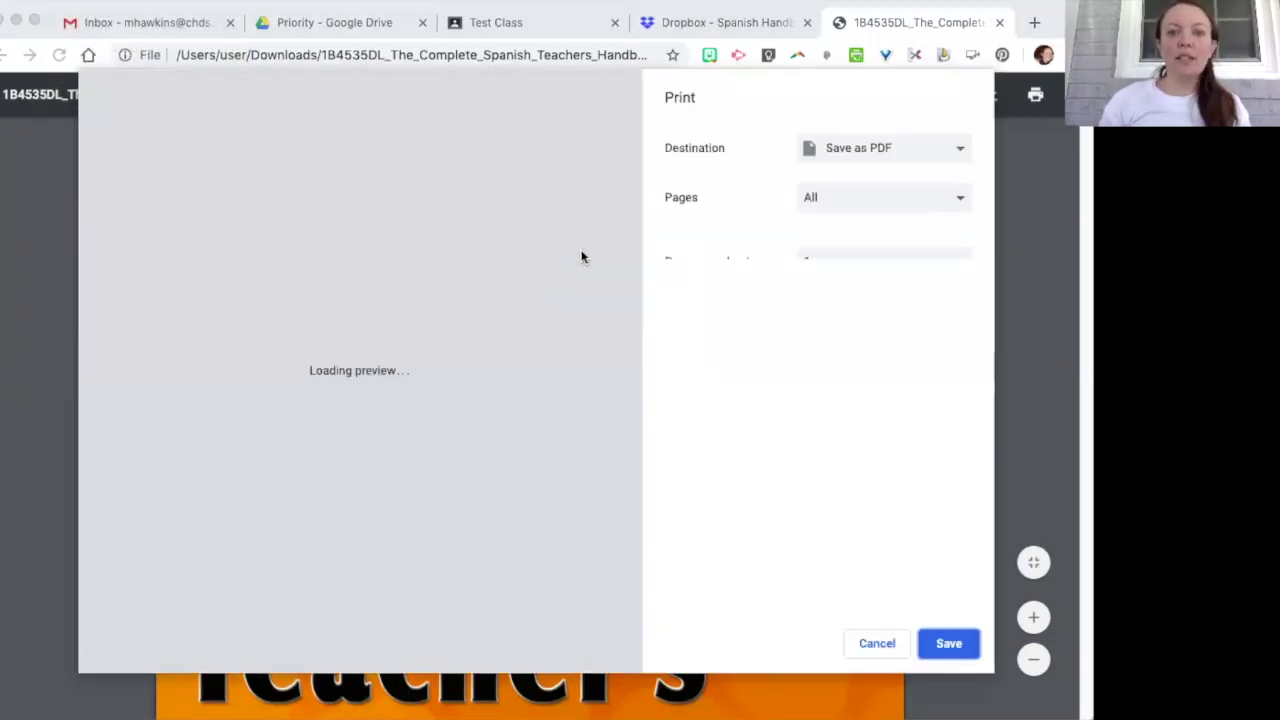
click(843, 150)
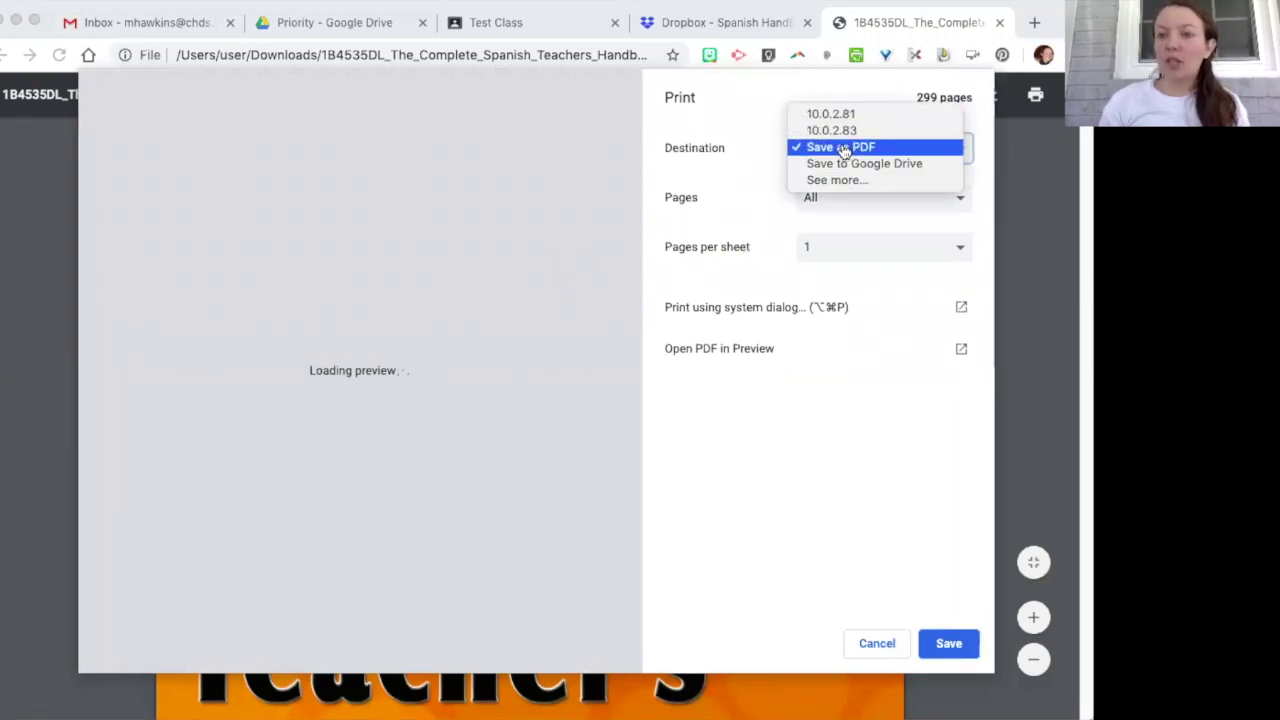
click(843, 150)
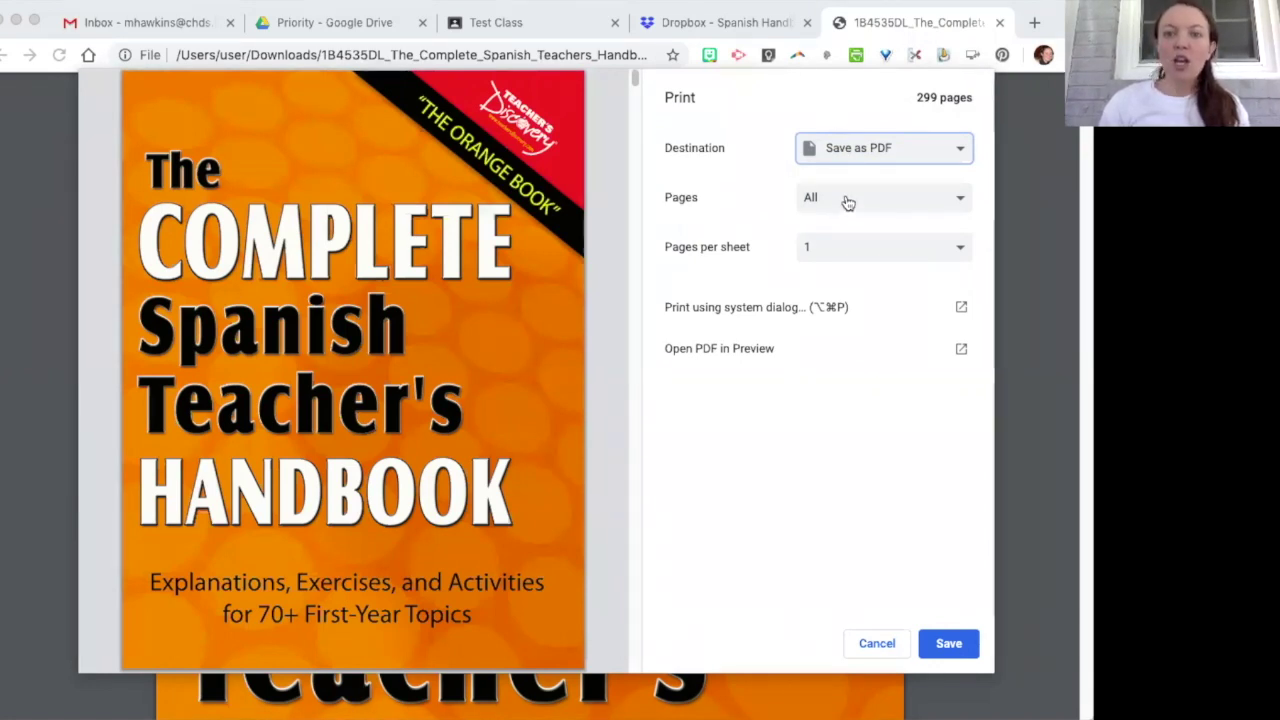
Step: Limit printing to the custom page range 5-5 and start saving it
click(845, 198)
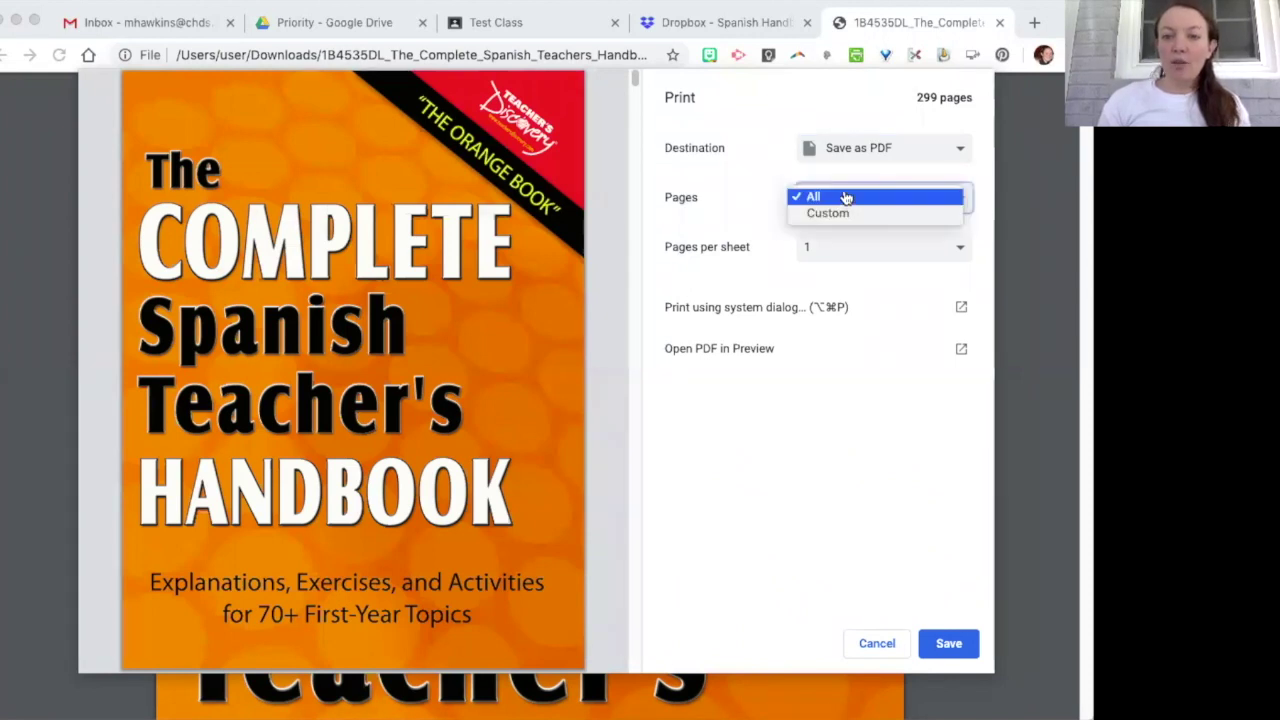
click(842, 213)
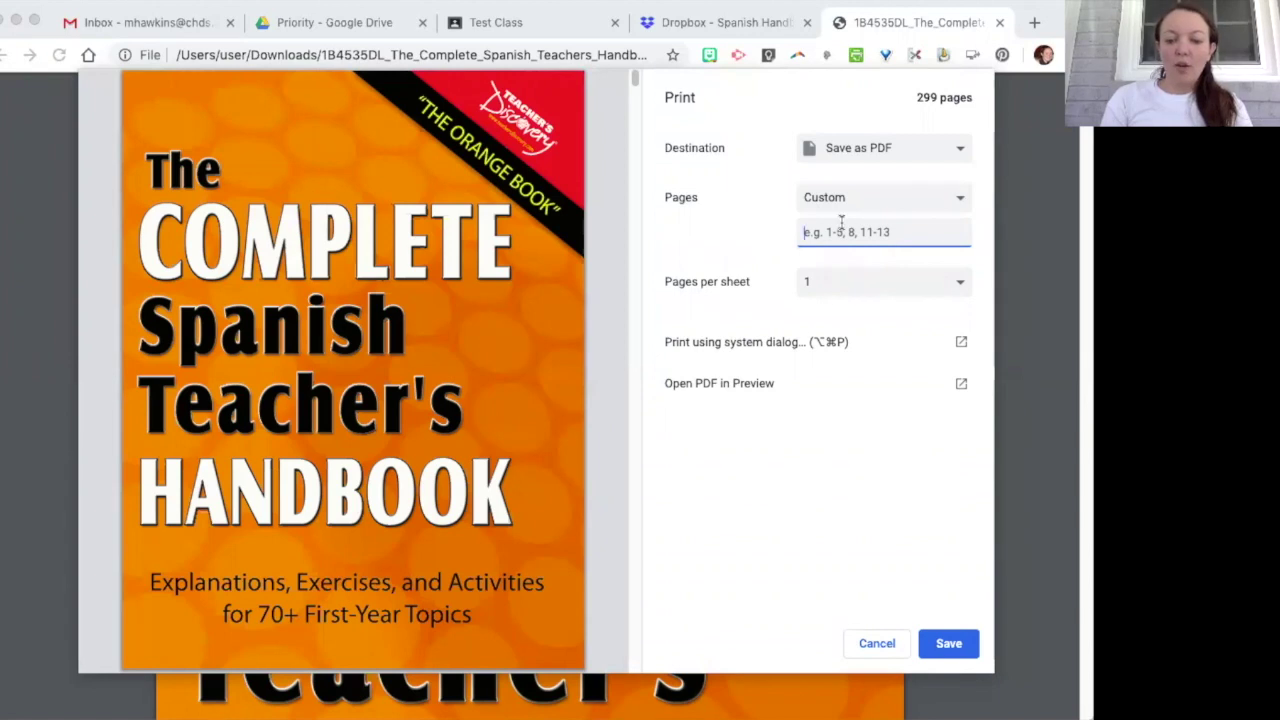
text(5-5)
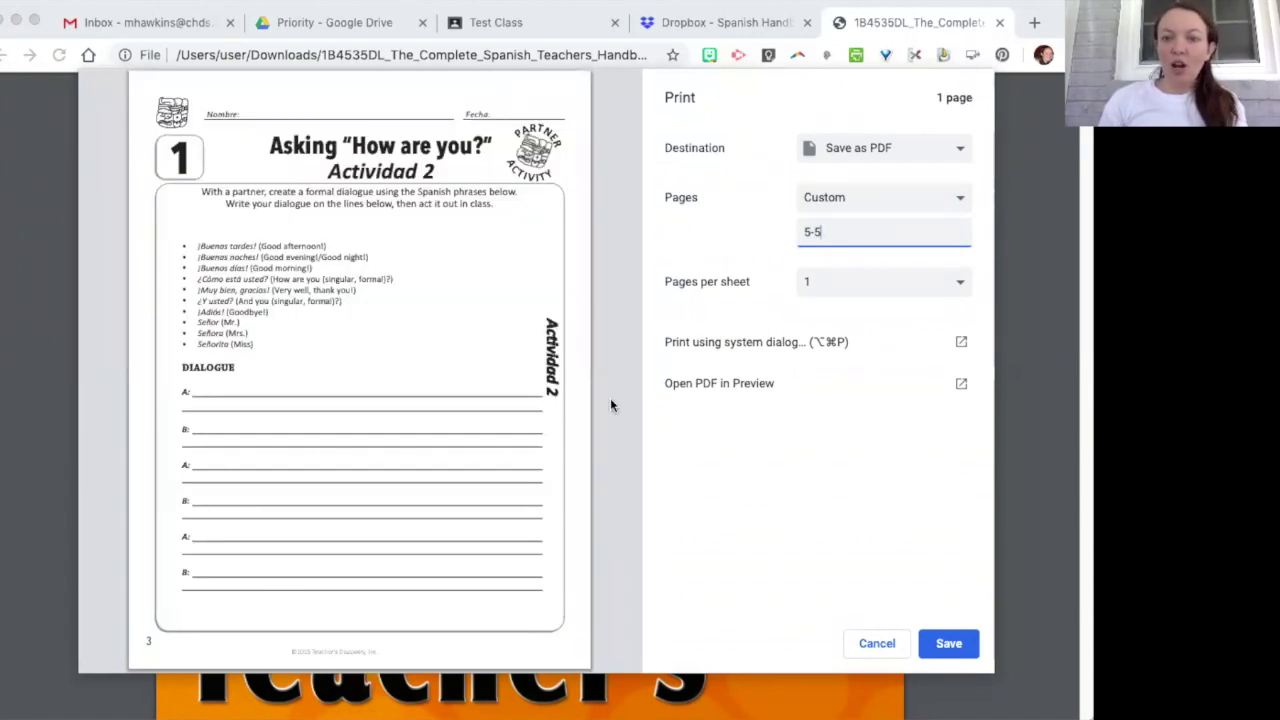
key(BackSpace)
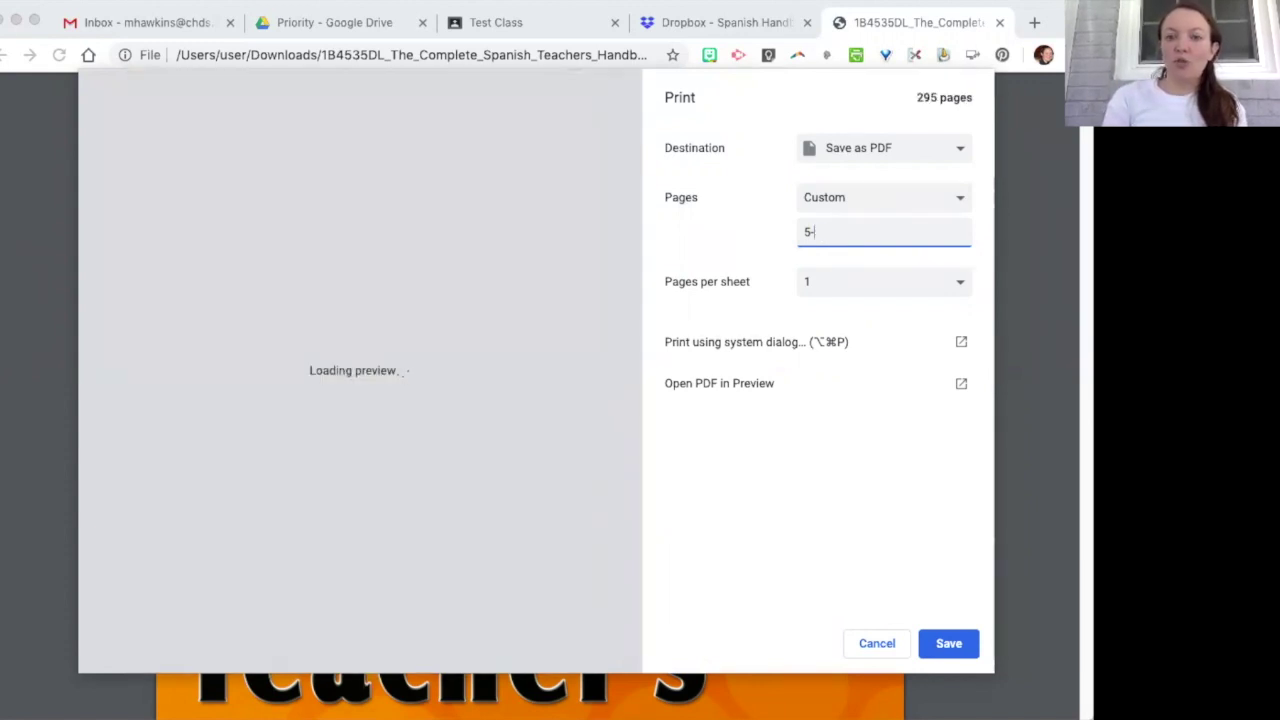
text(8)
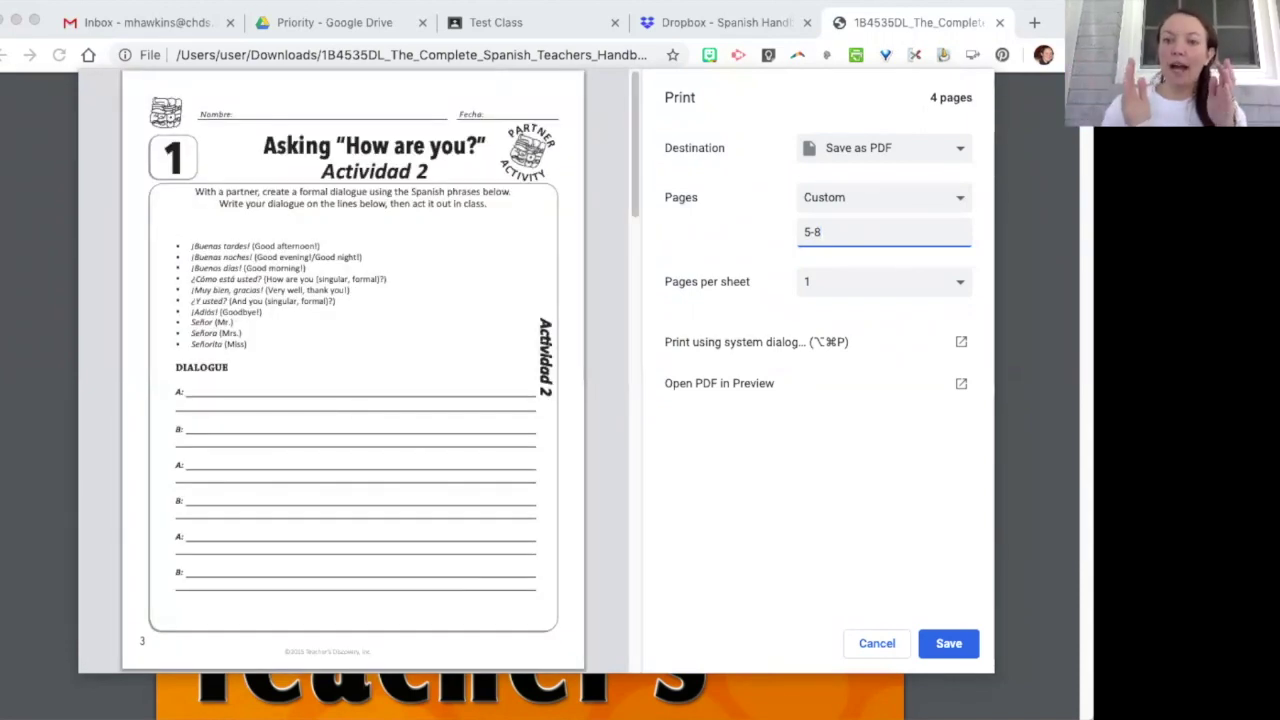
key(BackSpace)
text(5)
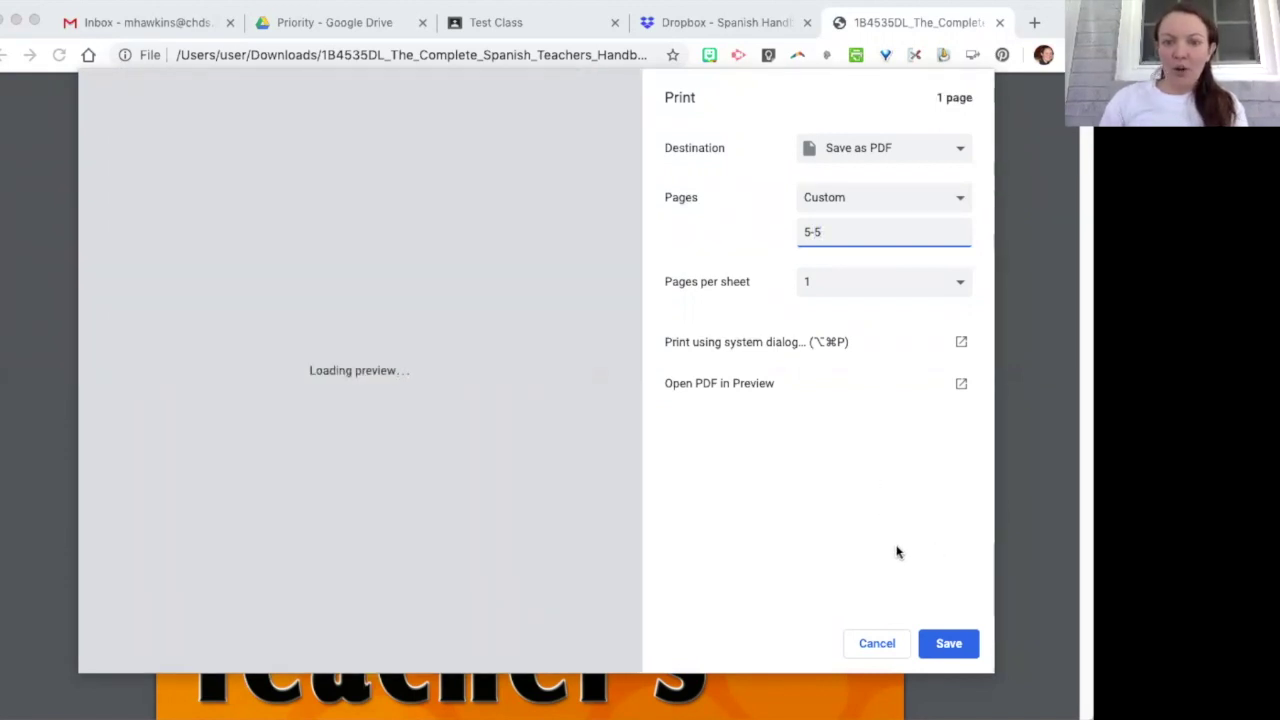
click(948, 643)
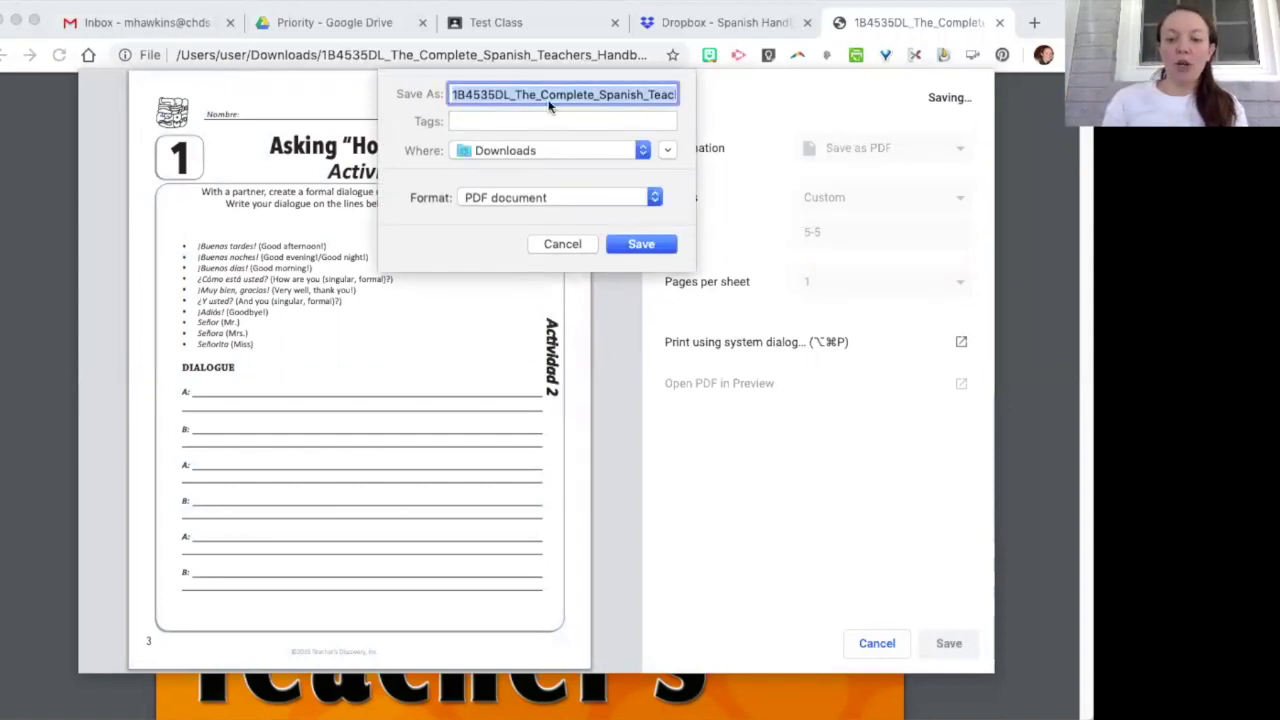
Step: Save the single page as 'page 5' in Downloads, then return to Test Class
key(BackSpace)
text(page 5)
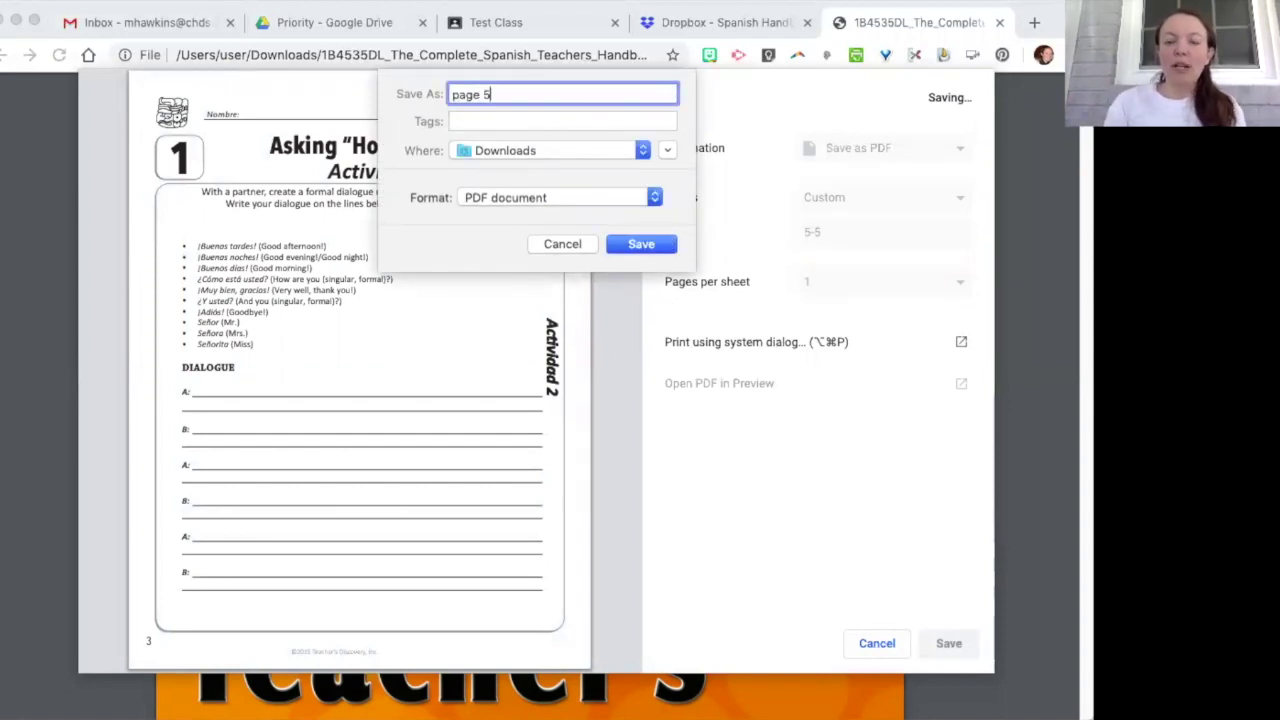
click(640, 245)
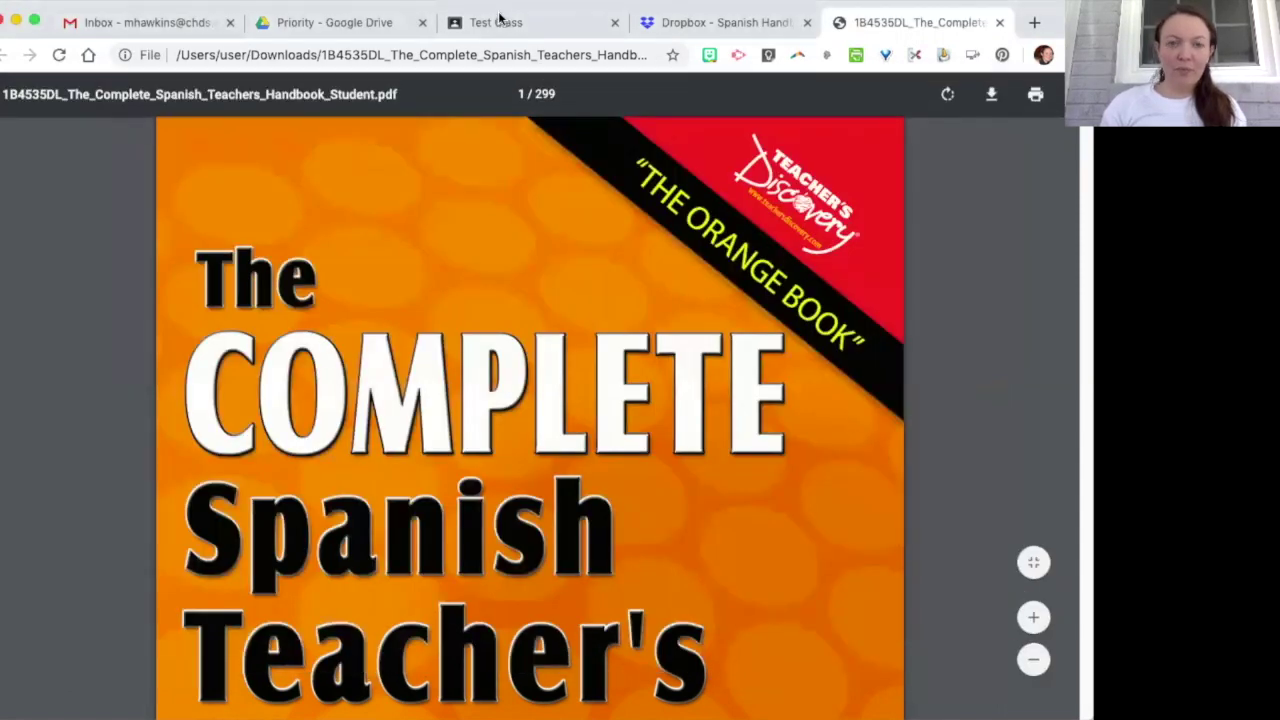
click(501, 22)
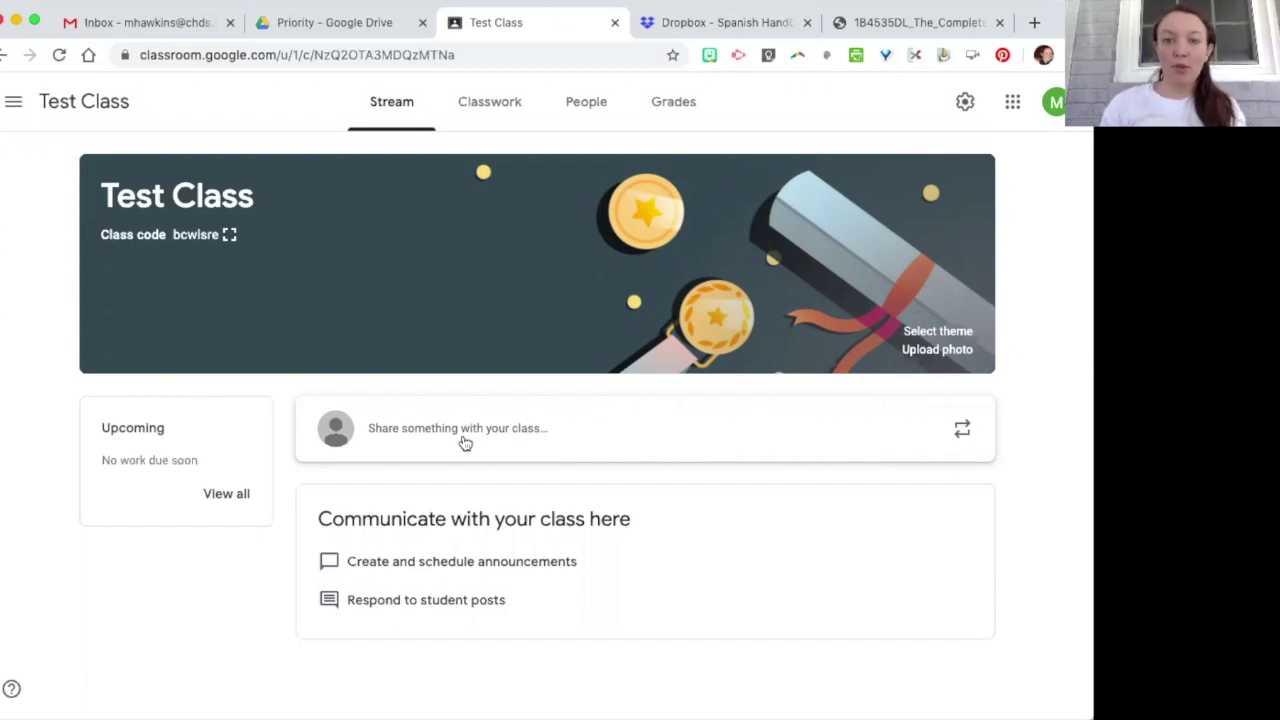
Step: Start a new Assignment from the Test Class Classwork page
click(487, 113)
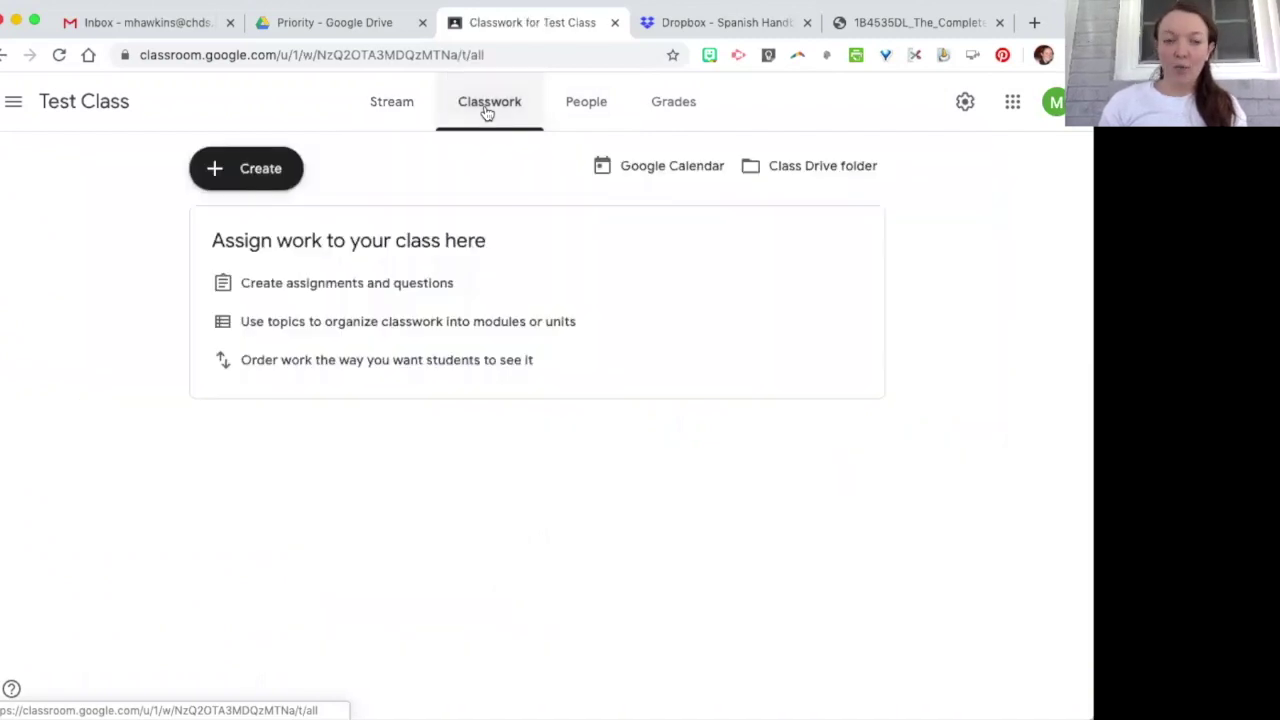
click(271, 180)
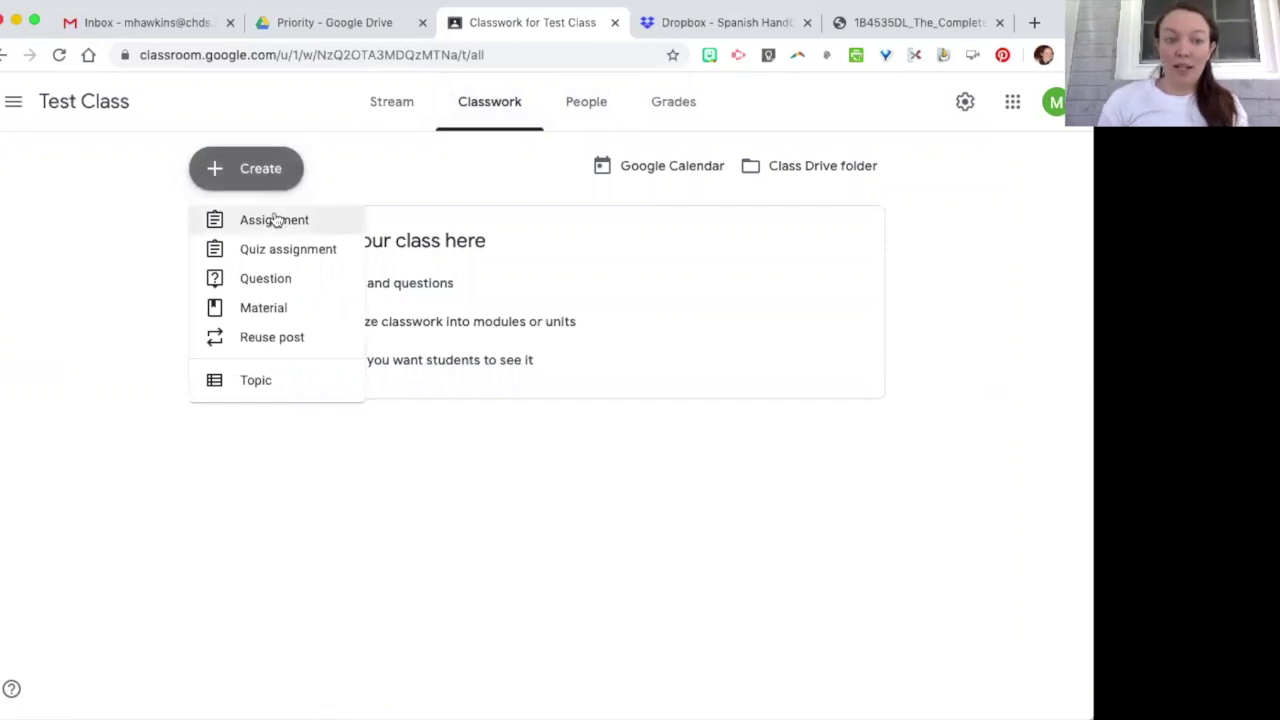
click(276, 219)
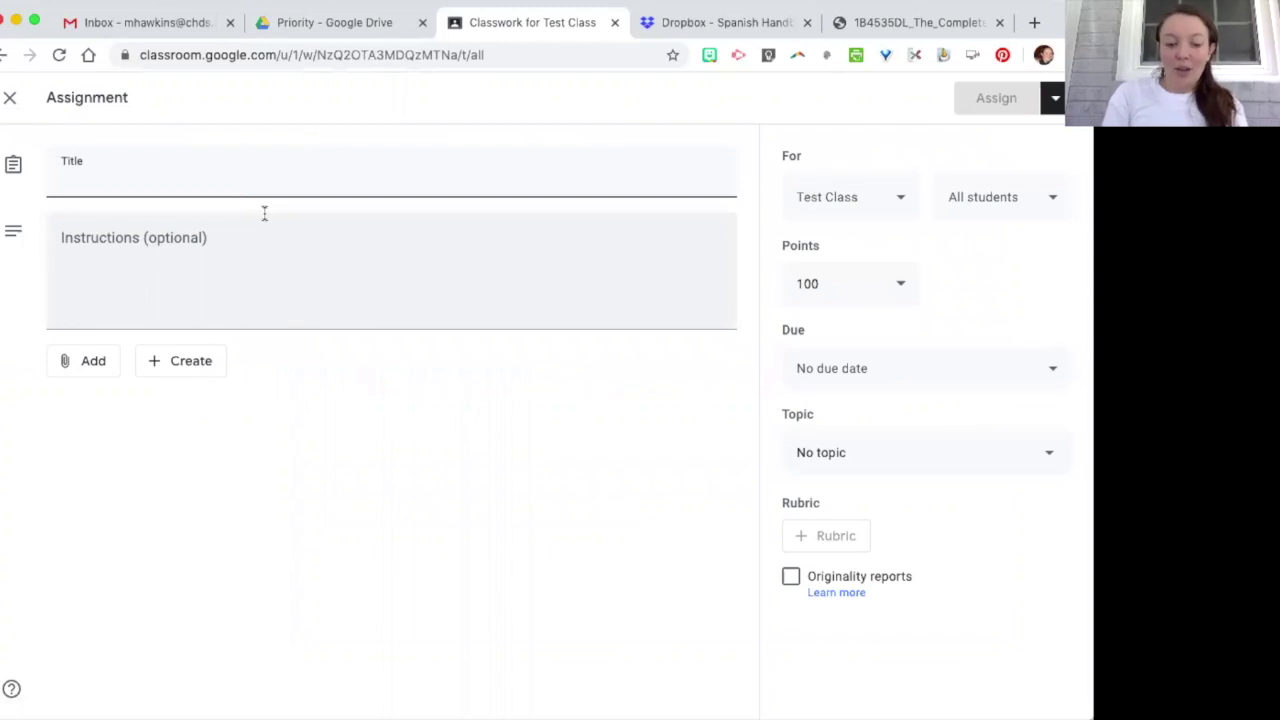
Step: Title the assignment 'Page 5' and choose to attach a file from the computer
text(Page 5)
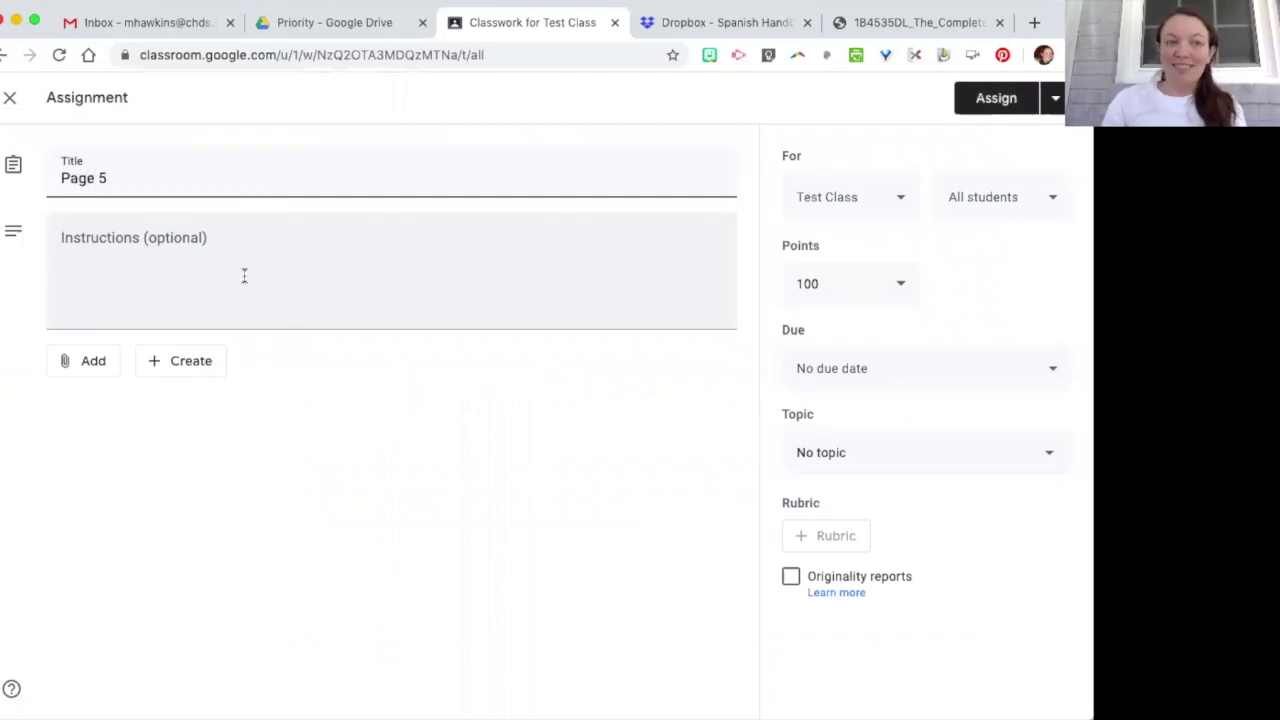
click(244, 276)
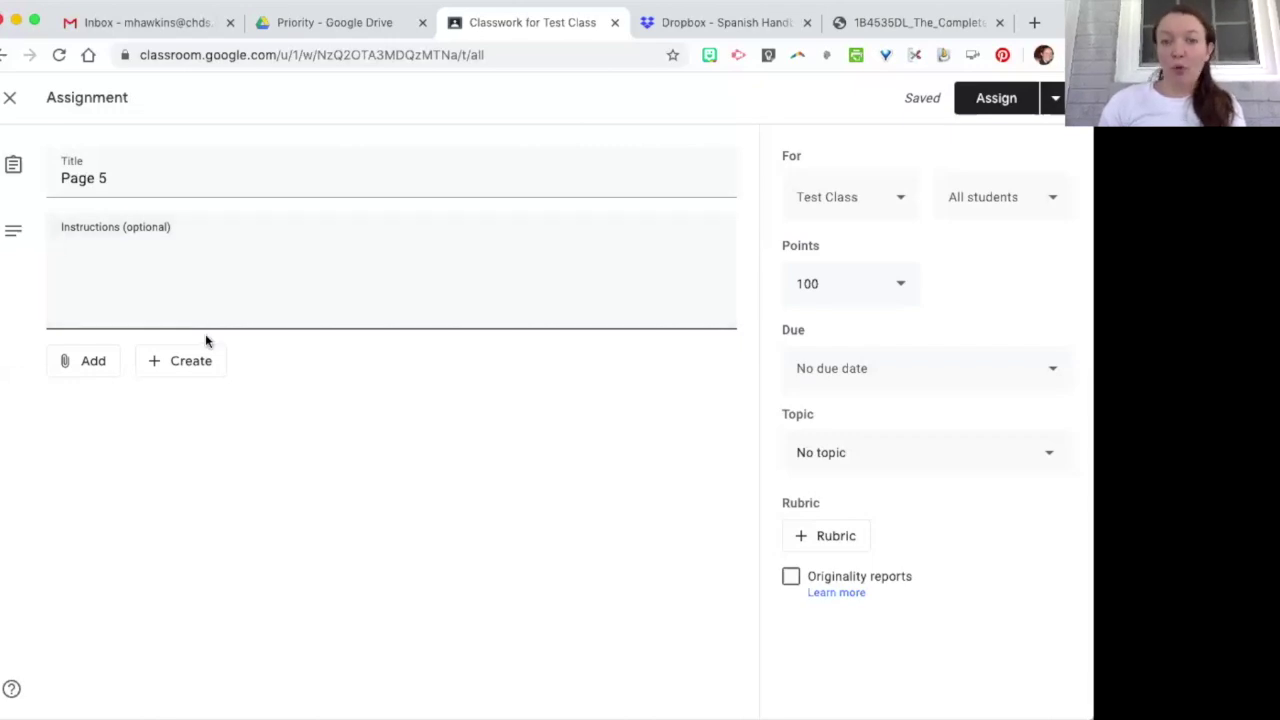
click(88, 368)
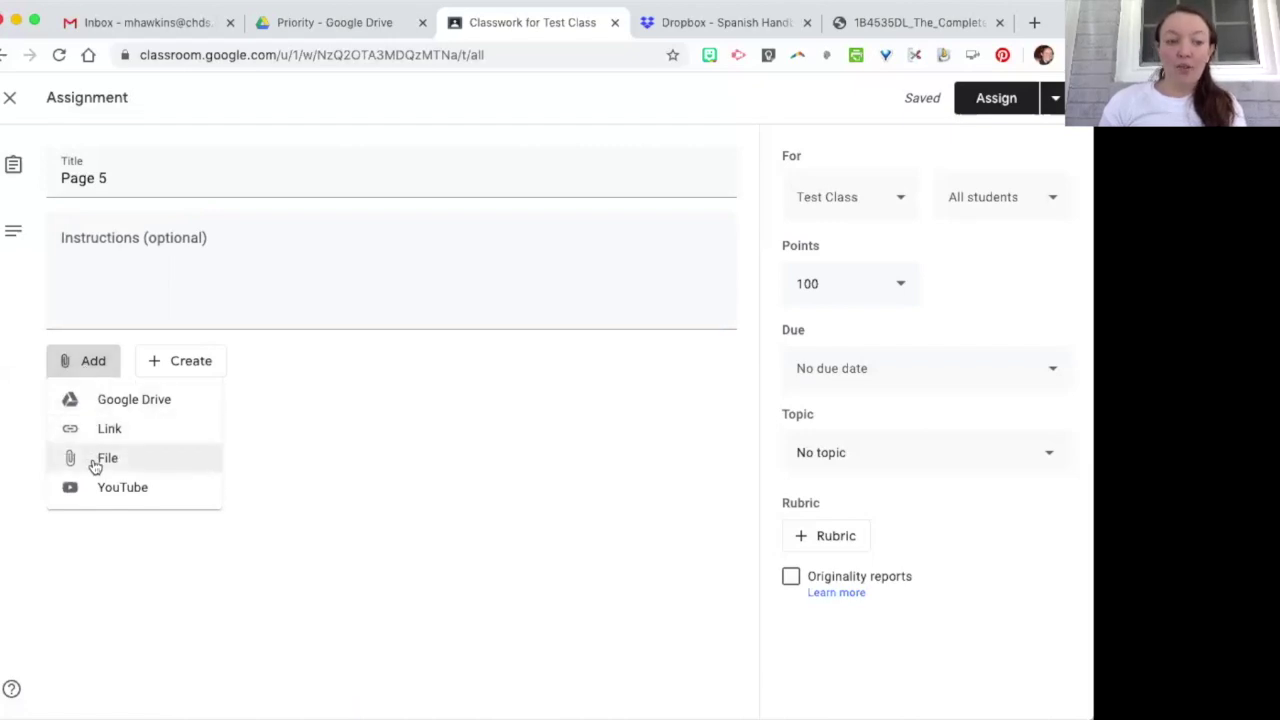
click(96, 464)
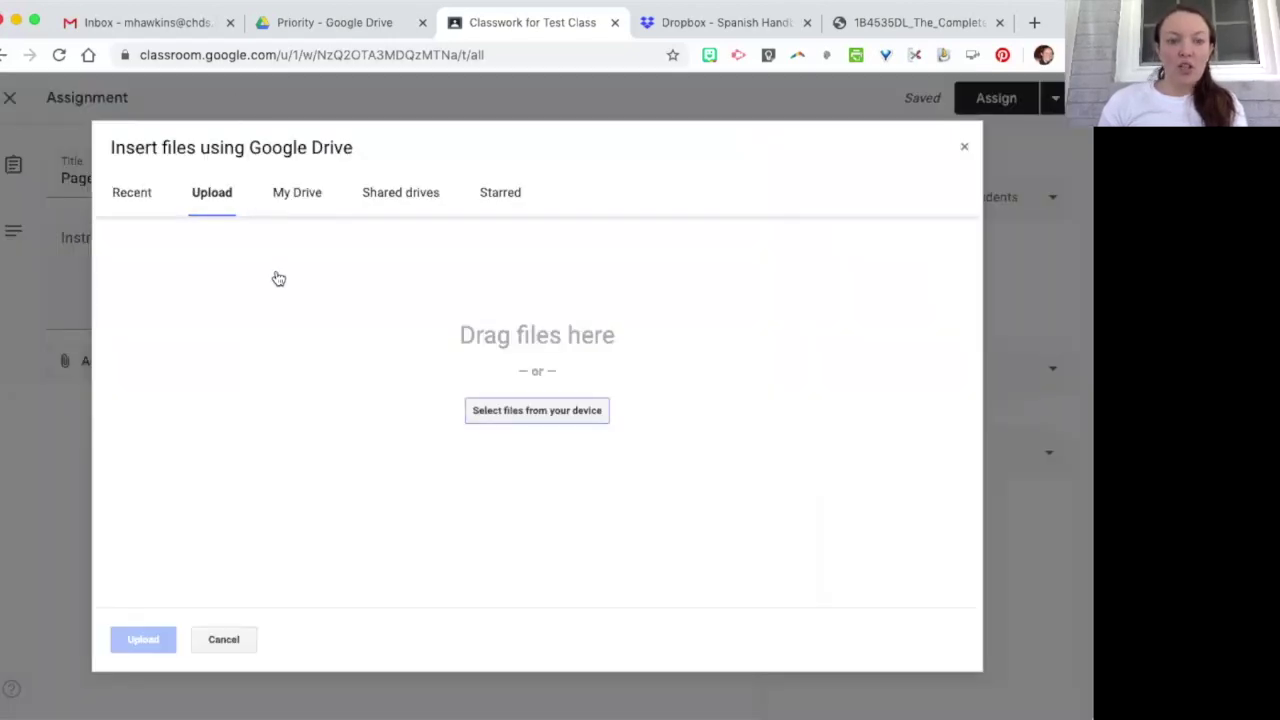
Step: Upload page 5.pdf from Downloads as the assignment's attachment
click(492, 412)
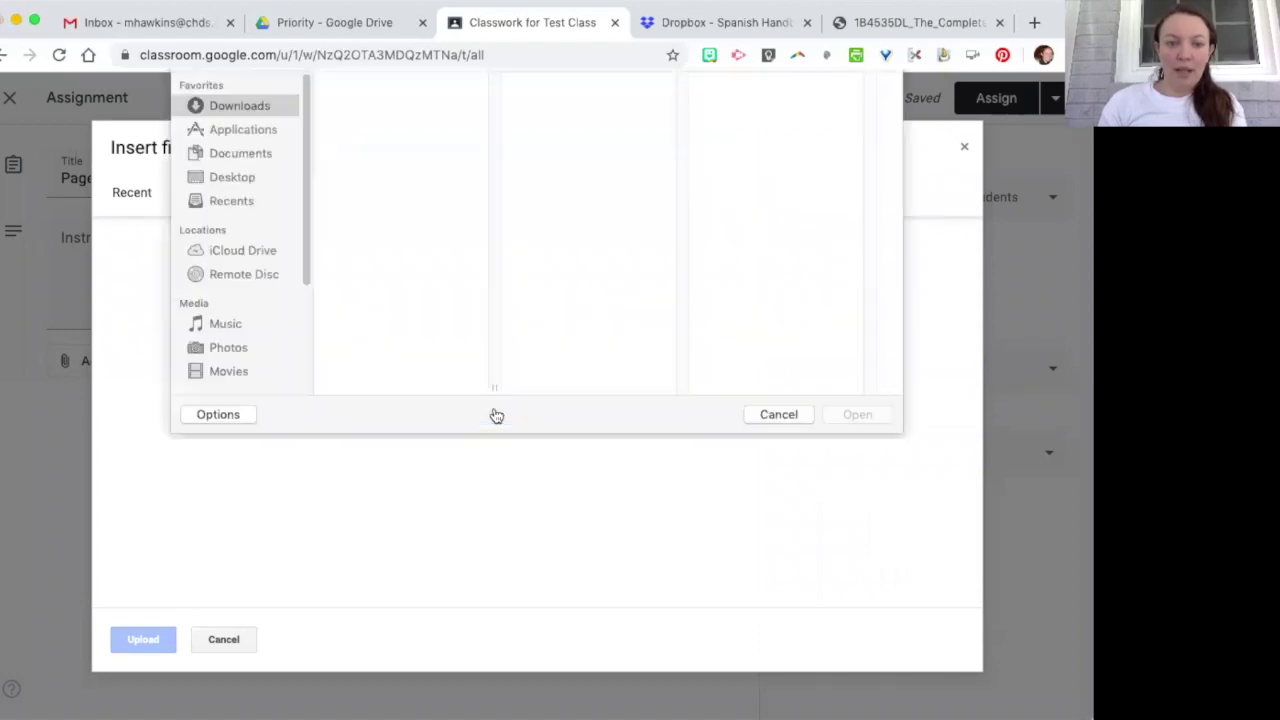
click(392, 210)
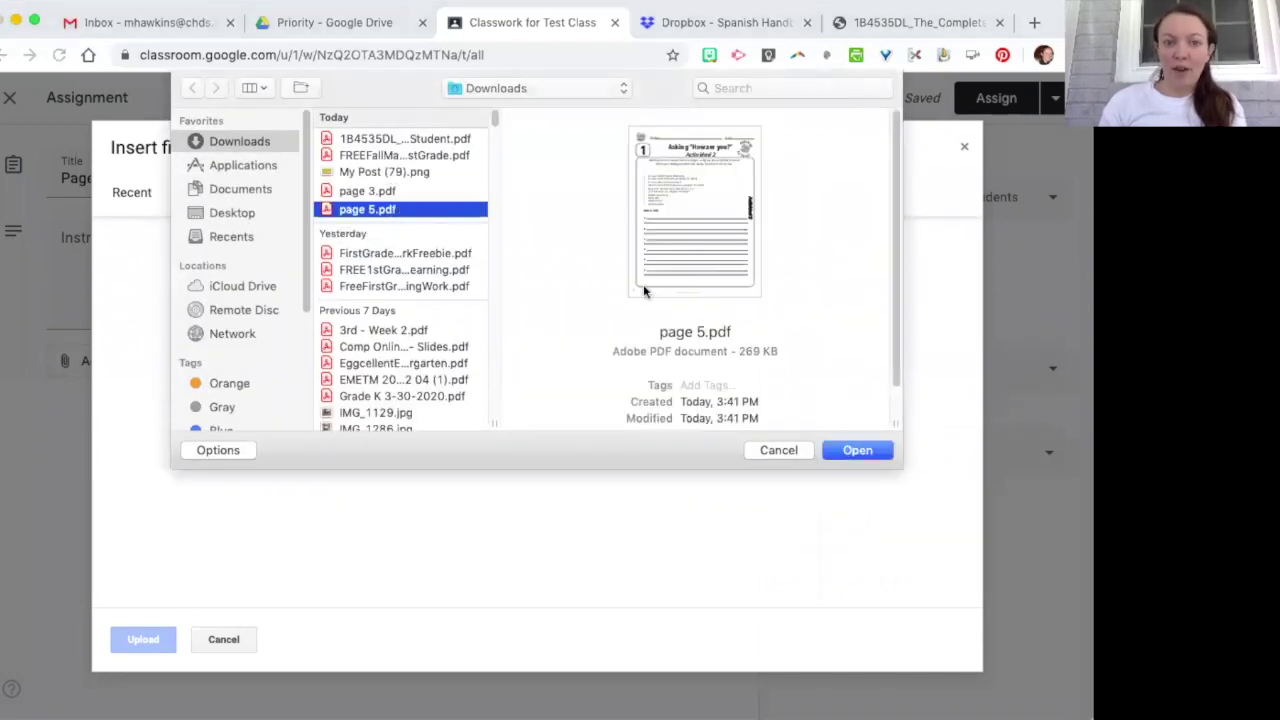
click(873, 452)
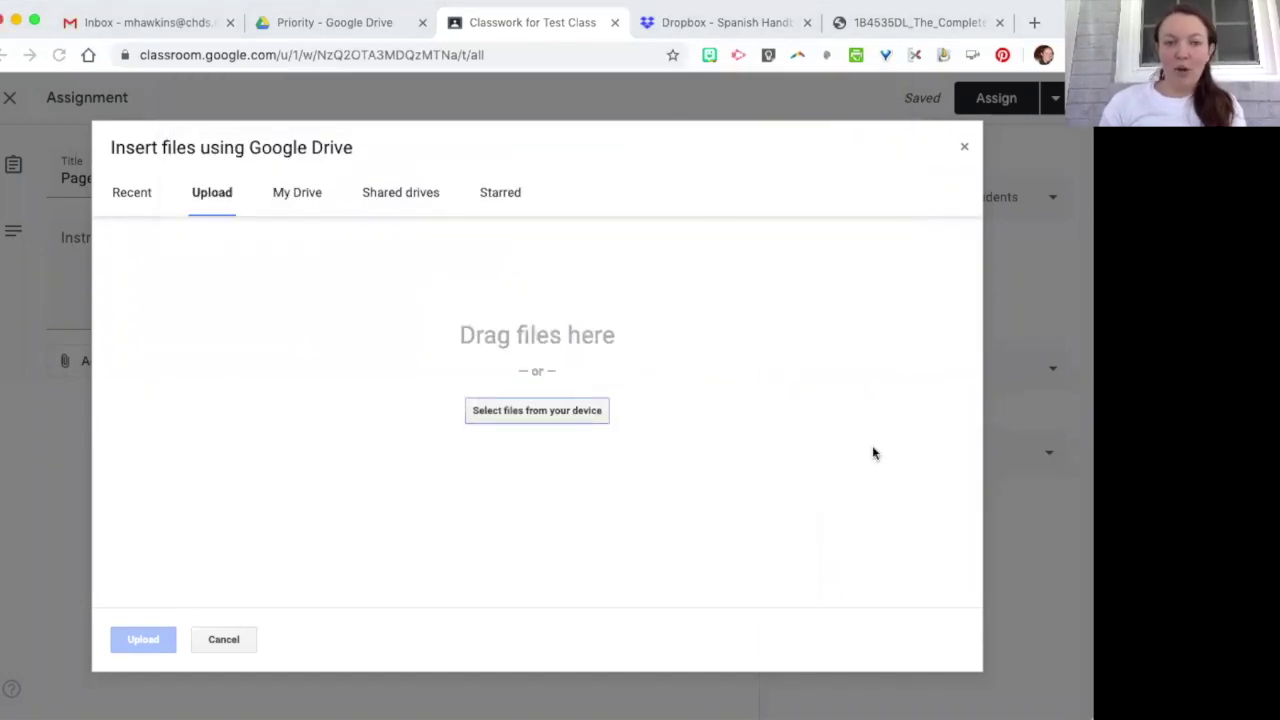
click(143, 640)
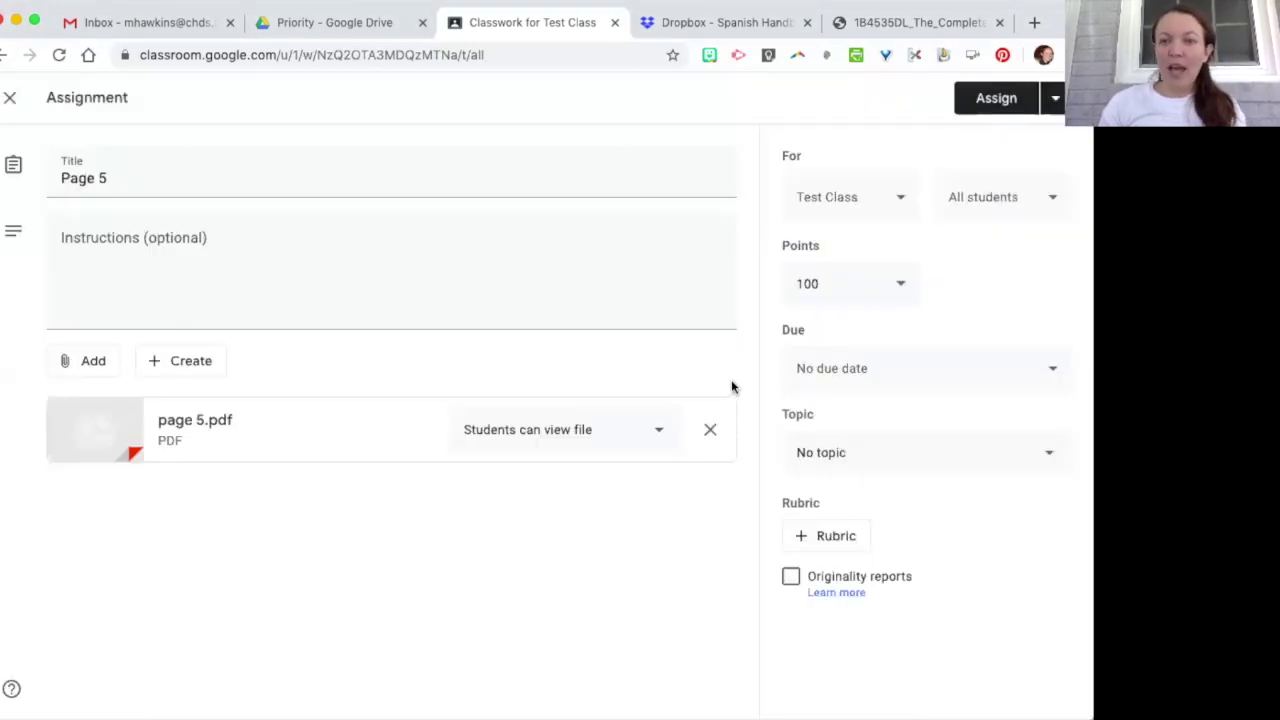
click(1018, 215)
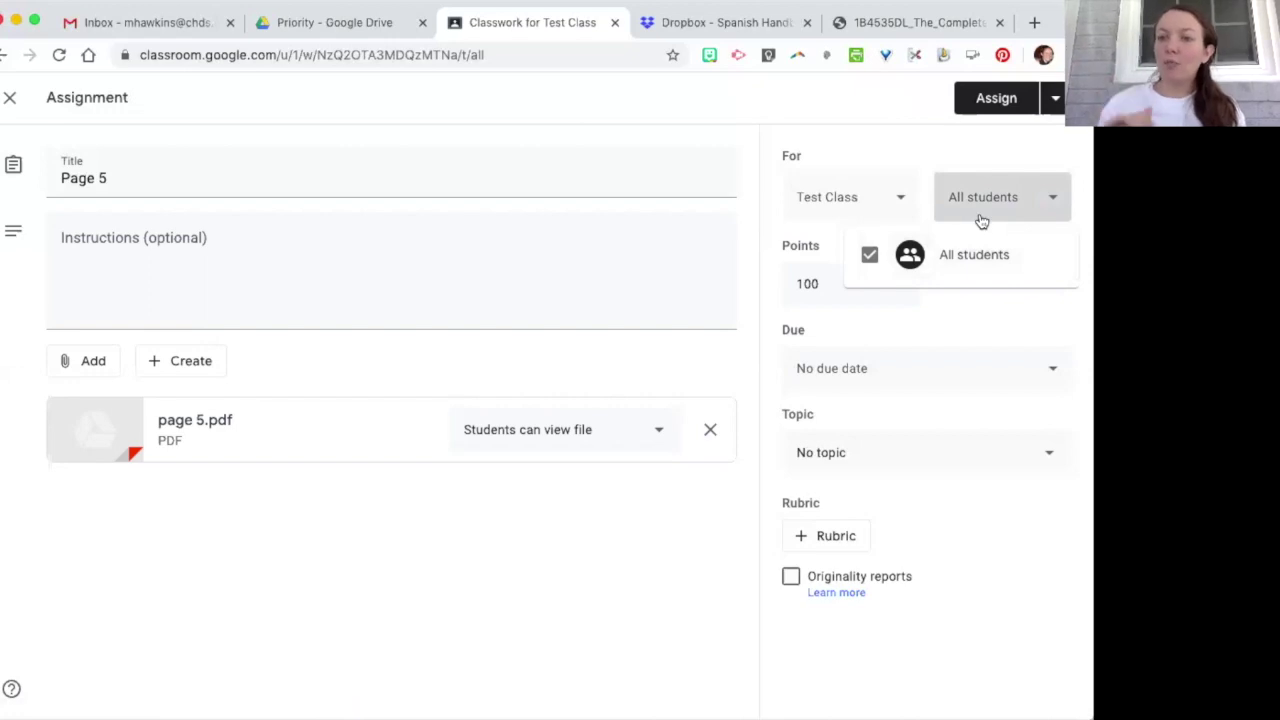
click(947, 304)
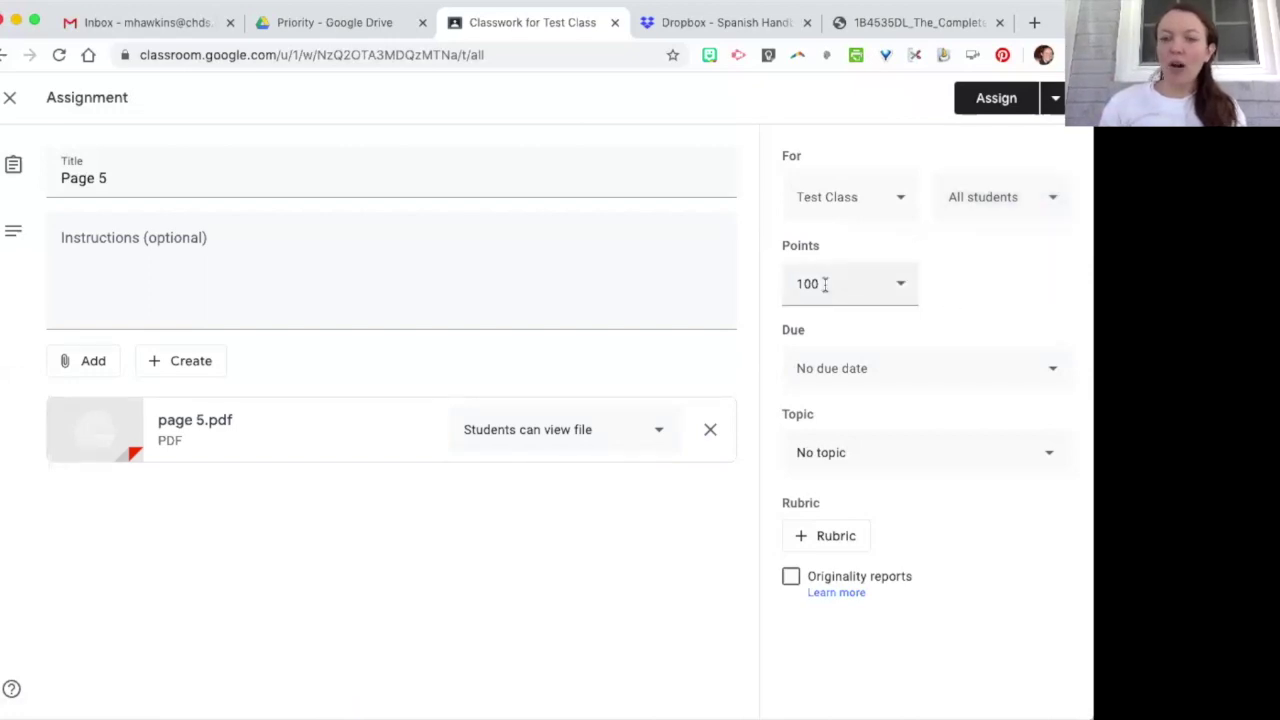
click(833, 368)
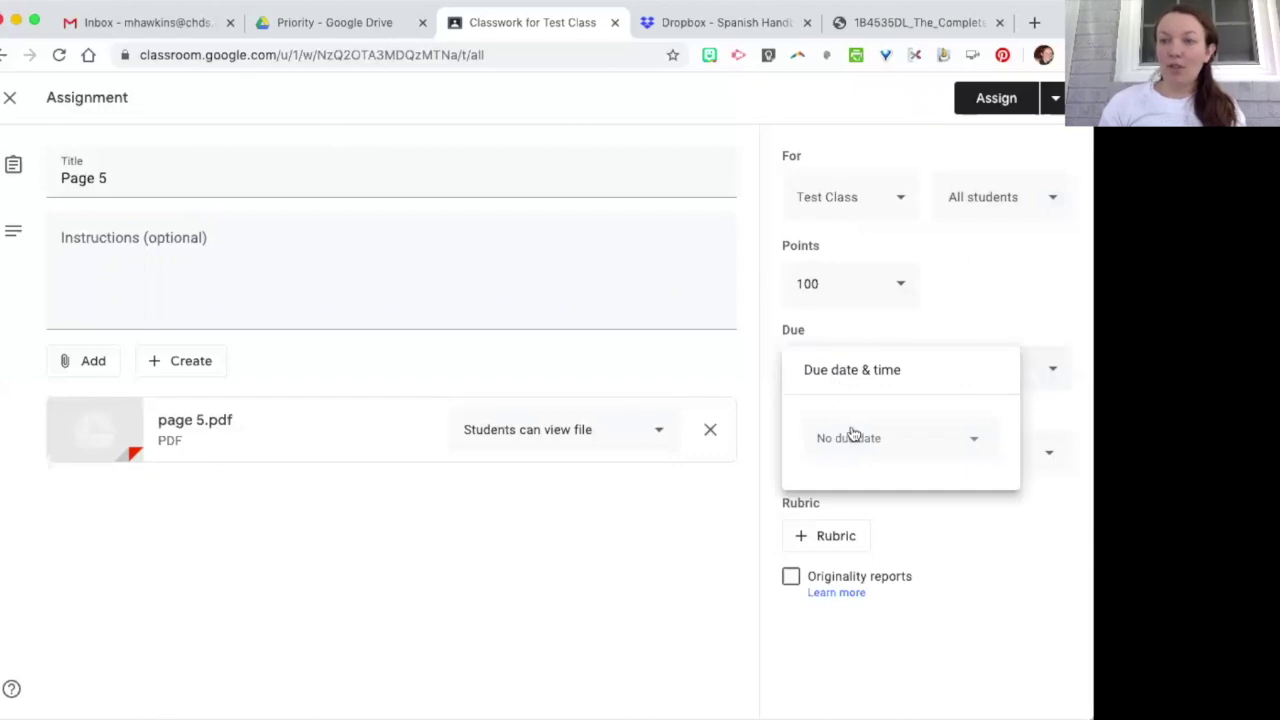
click(908, 320)
click(890, 451)
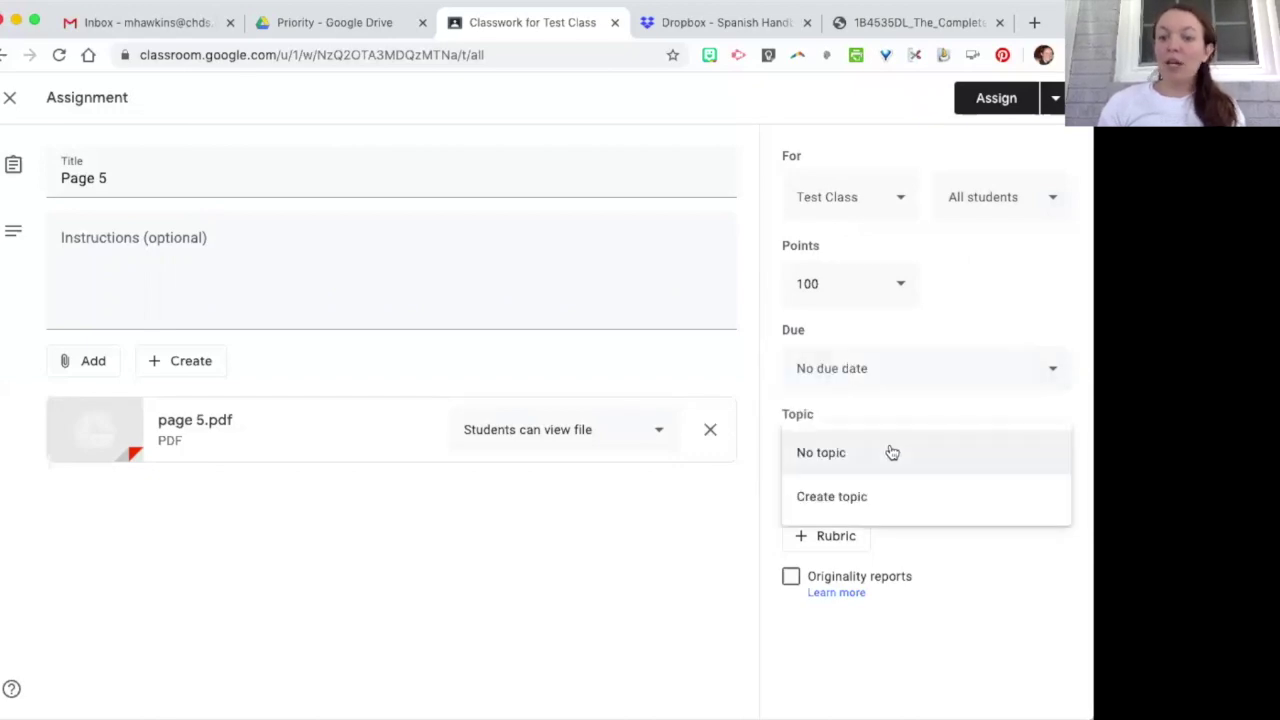
click(892, 453)
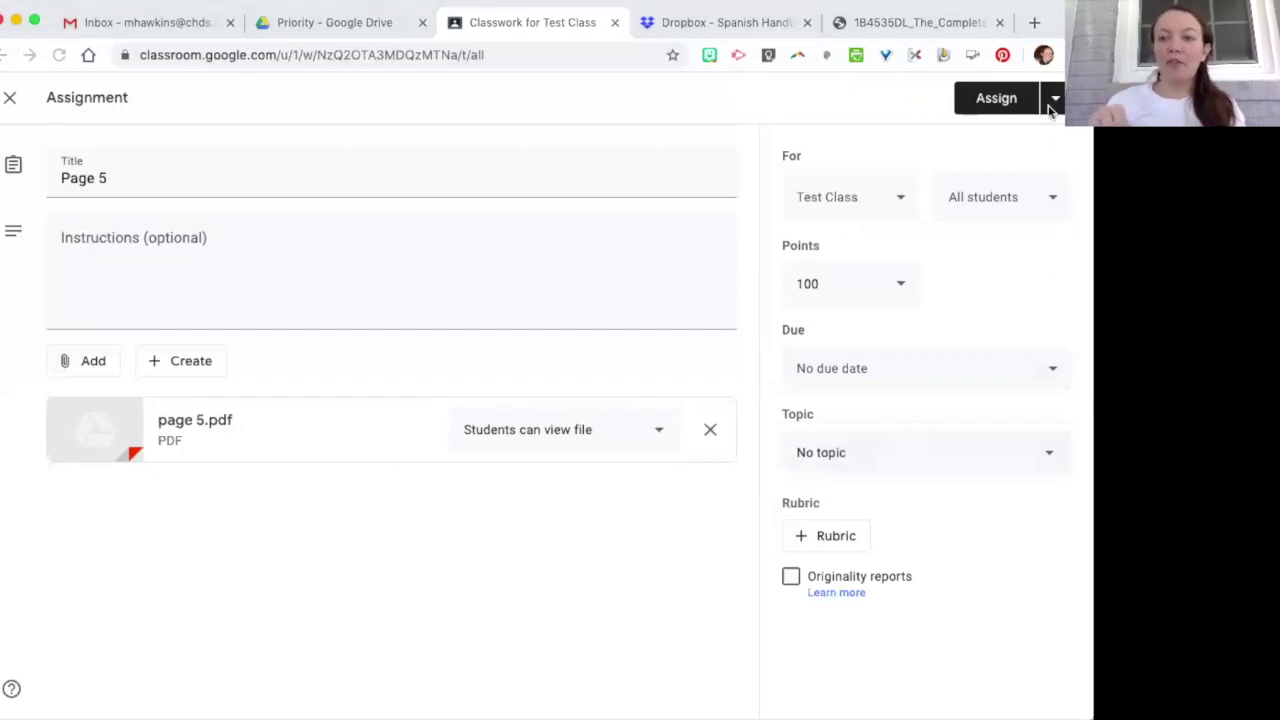
Step: Cancel scheduling and close the editor, leaving Page 5 saved as a draft
click(1053, 102)
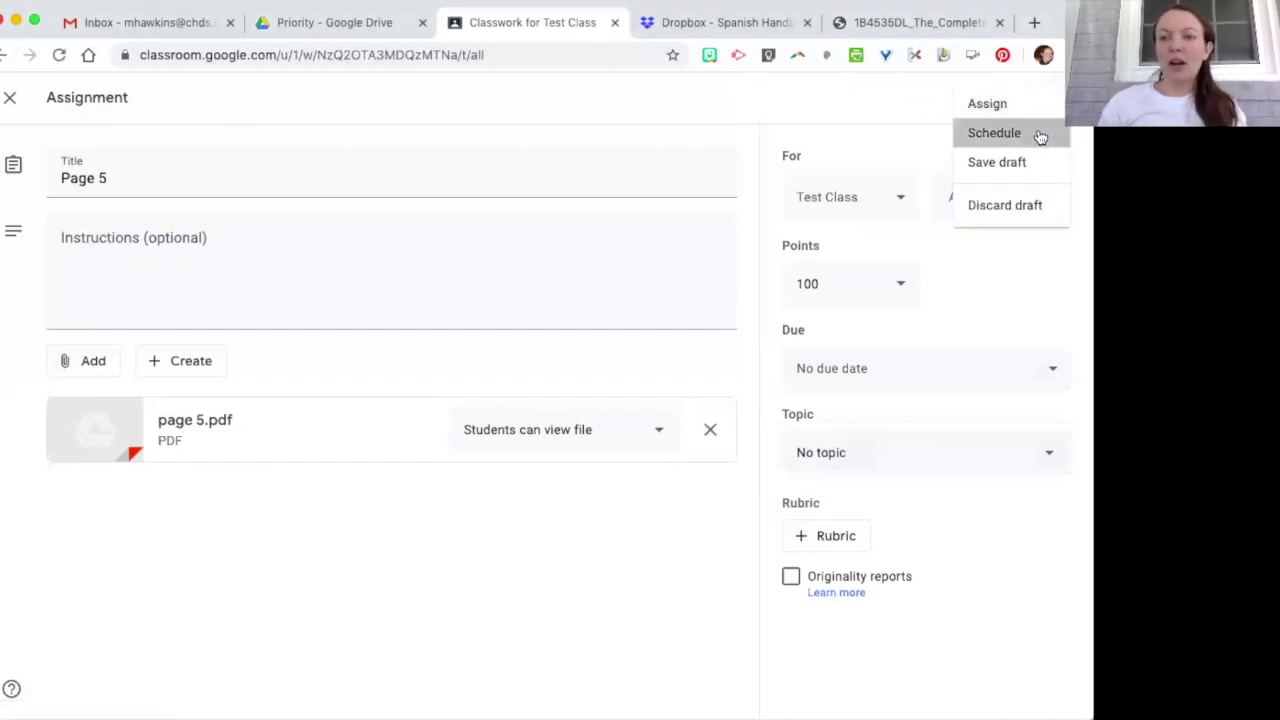
click(1039, 135)
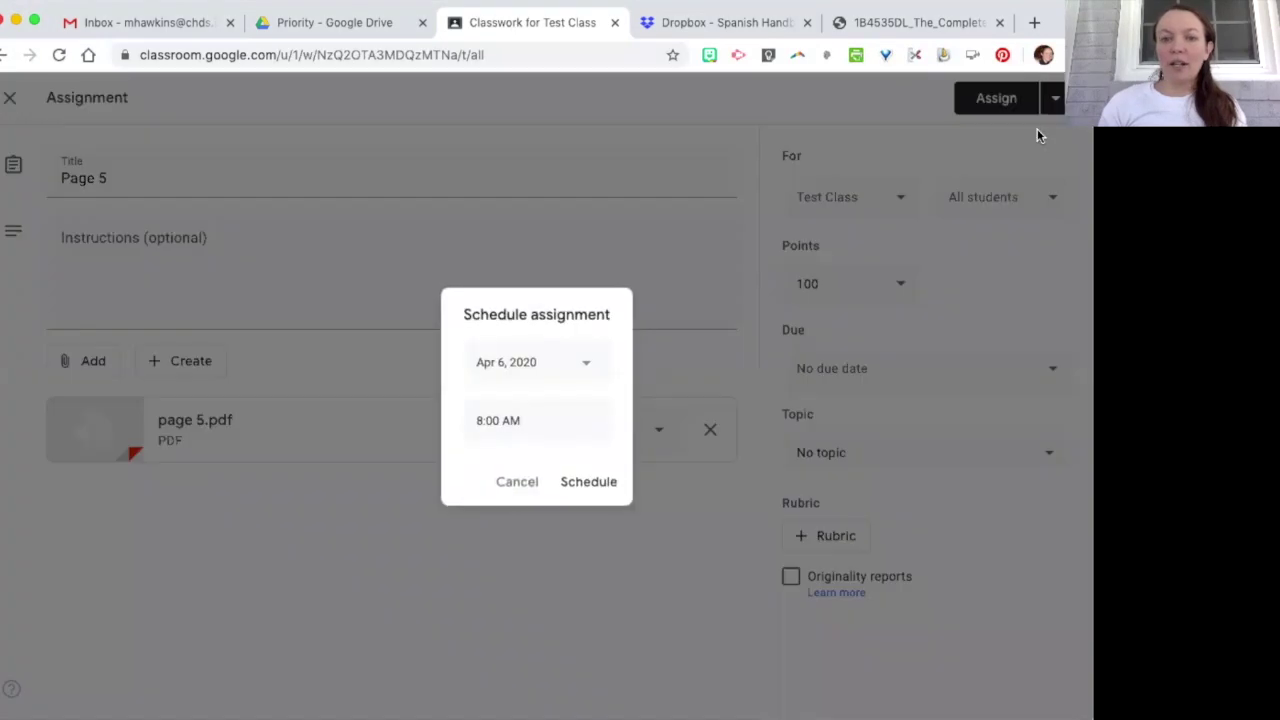
click(535, 486)
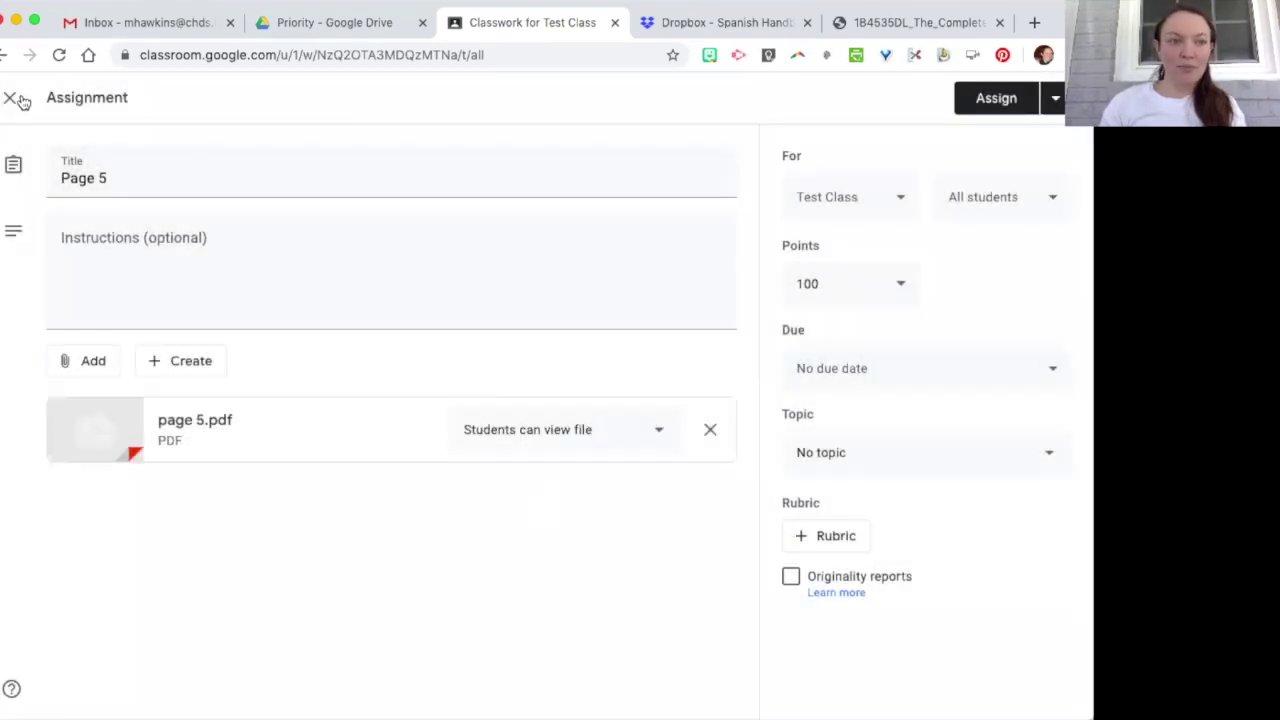
click(18, 98)
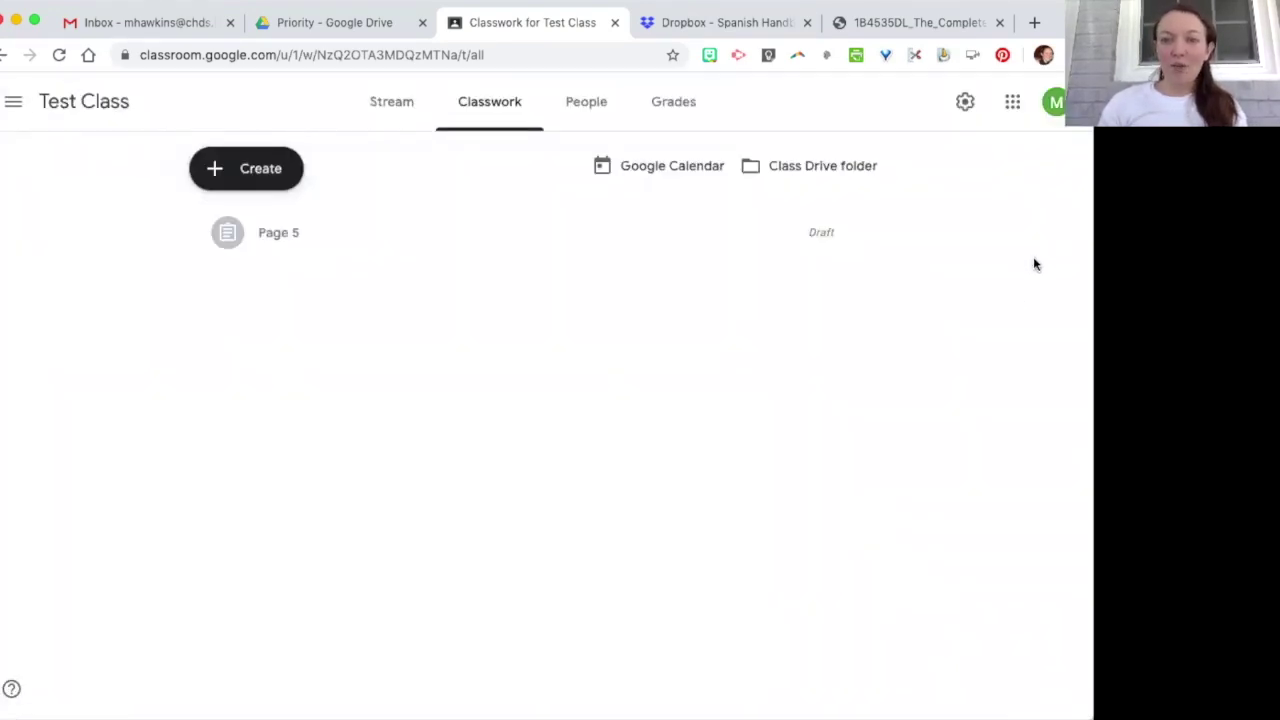